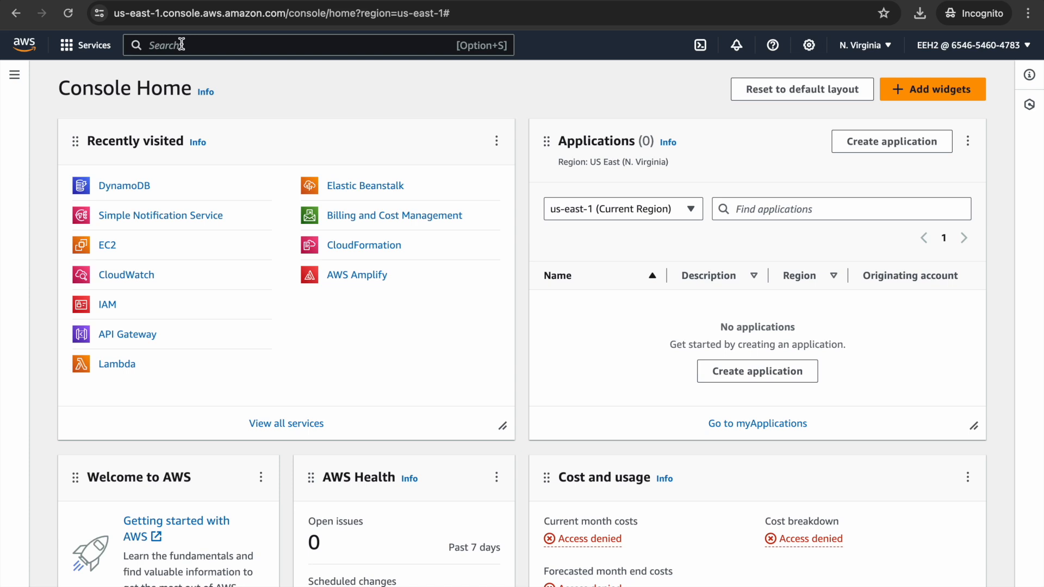
Search the AWS services for "simp" and open Simple Notification Service.
{"action": "left_click", "coordinate": [160, 52]}
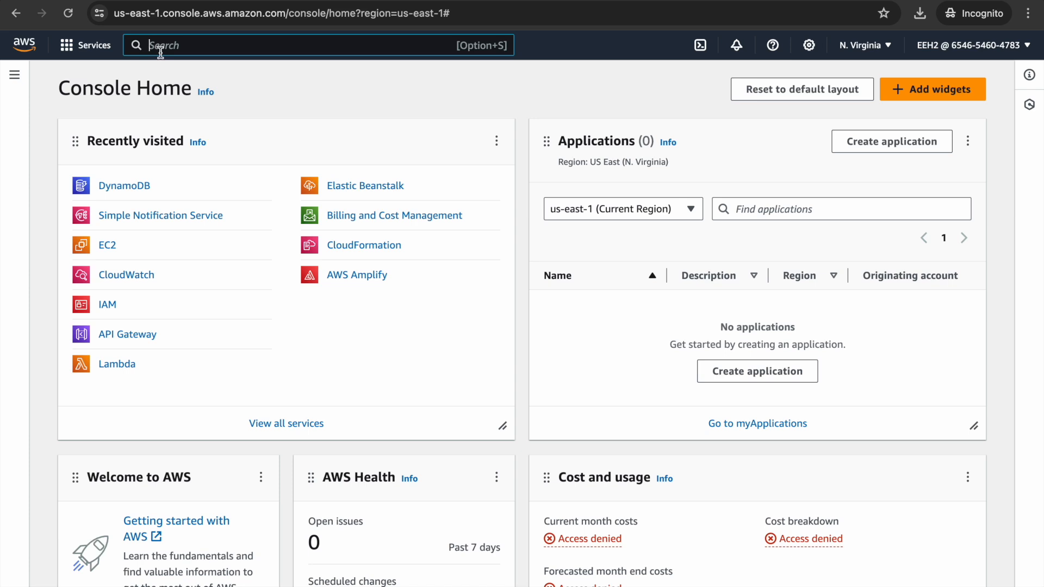
{"action": "type", "text": "s"}
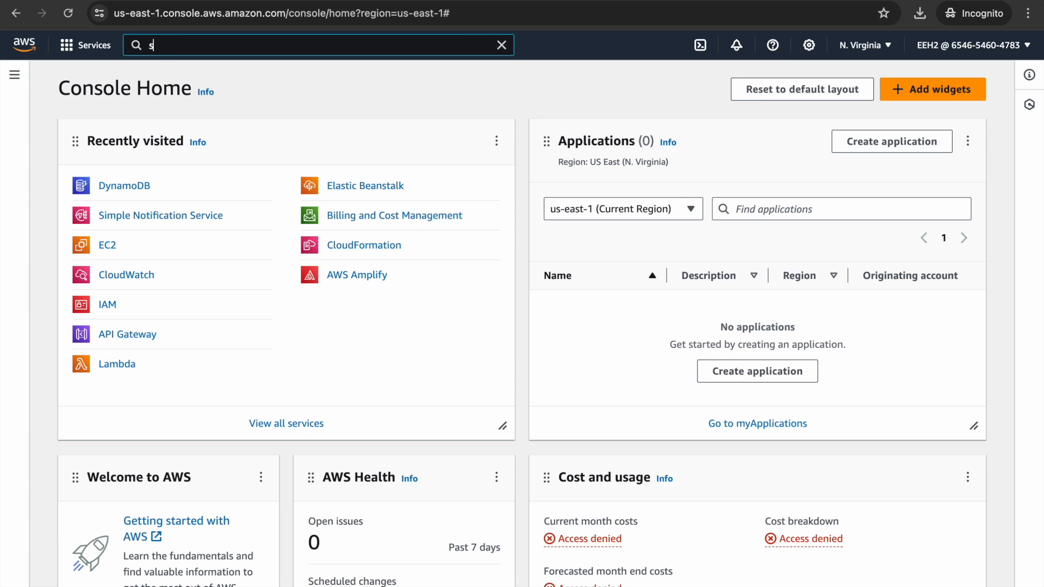
{"action": "type", "text": "imp"}
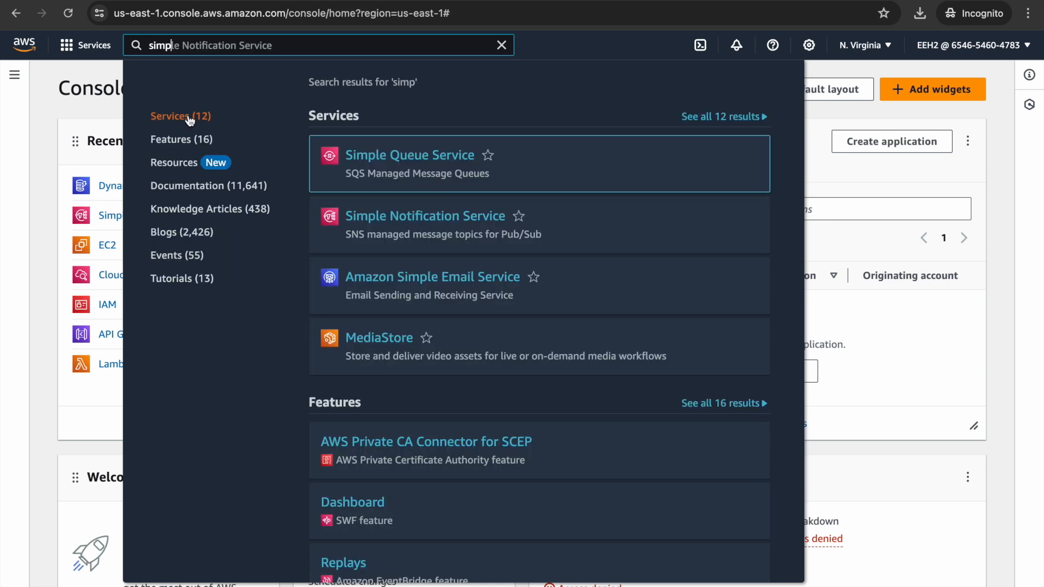
{"action": "left_click", "coordinate": [370, 220]}
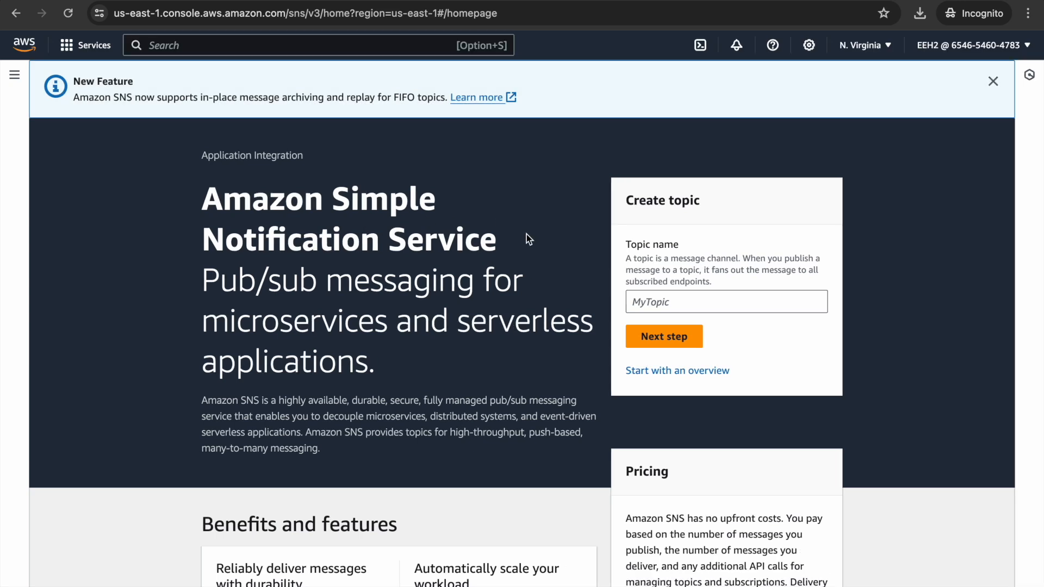
Create a Standard SNS topic named MyTopic, leaving all optional settings at their defaults.
{"action": "left_click", "coordinate": [650, 303]}
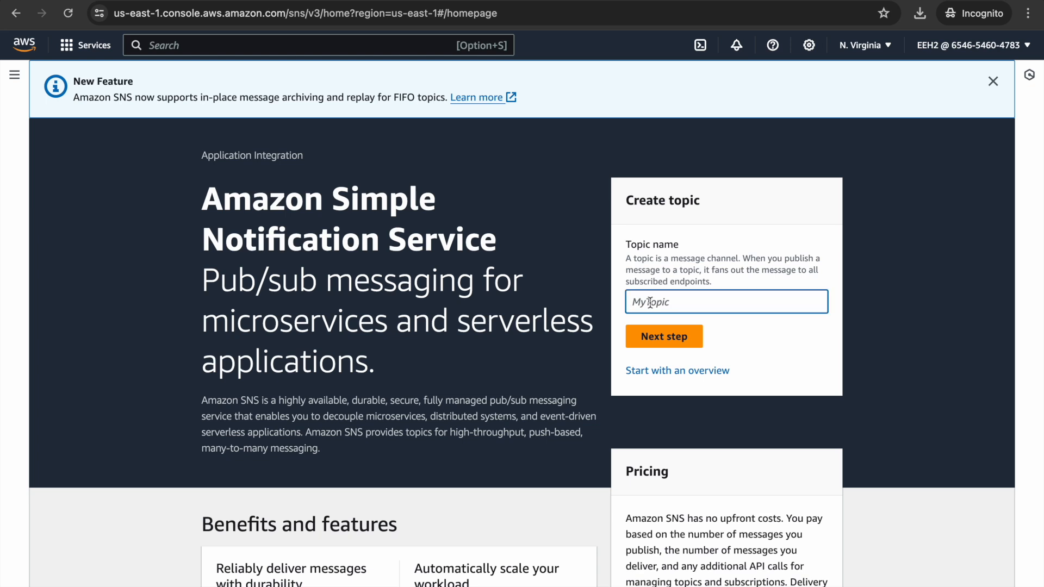
{"action": "type", "text": "MyTopic"}
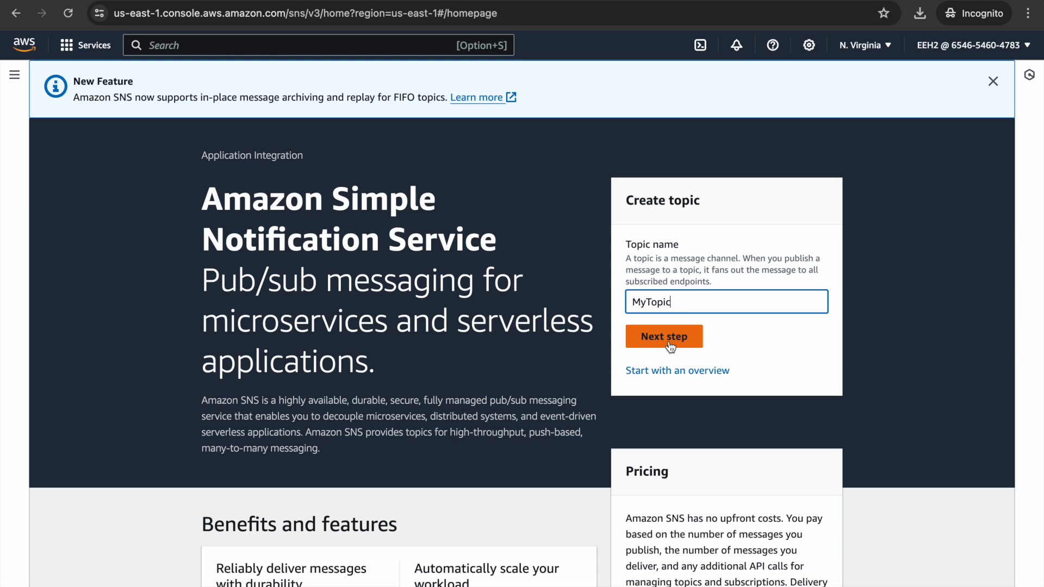
{"action": "left_click", "coordinate": [670, 342]}
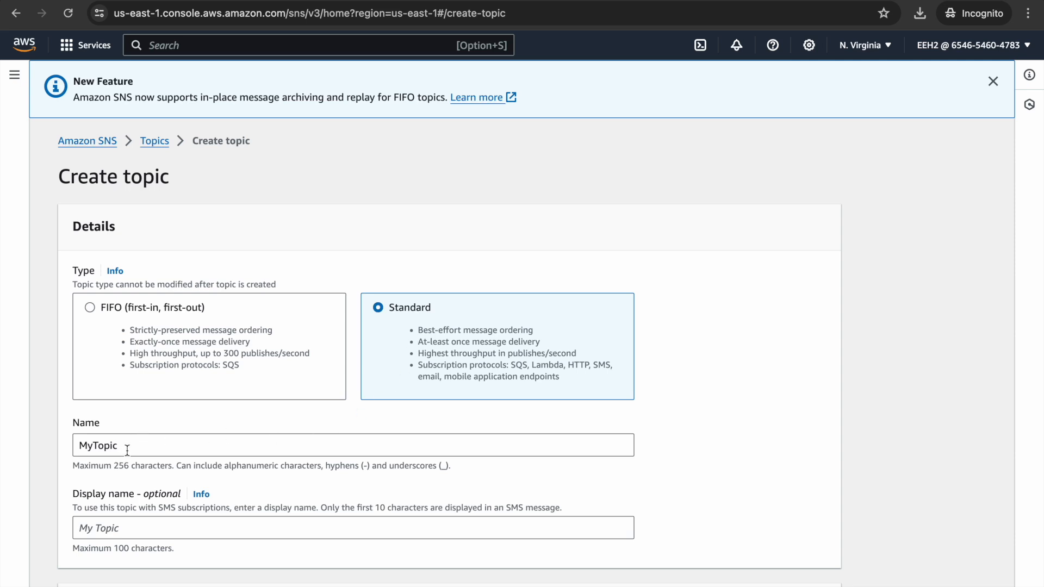
{"action": "scroll", "coordinate": [127, 450], "scroll_direction": "down", "scroll_amount": 5}
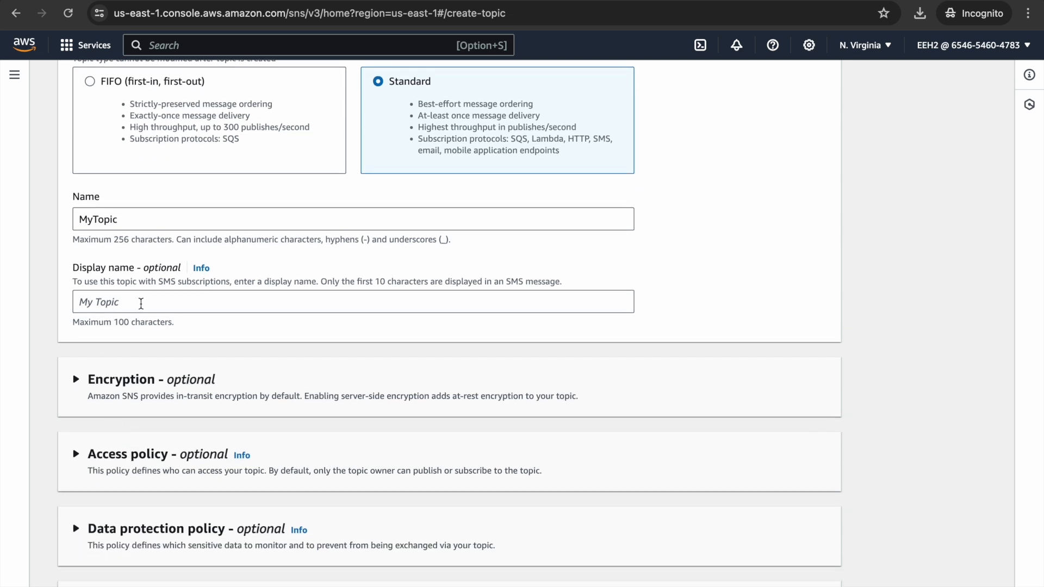
{"action": "scroll", "coordinate": [183, 356], "scroll_direction": "down", "scroll_amount": 4}
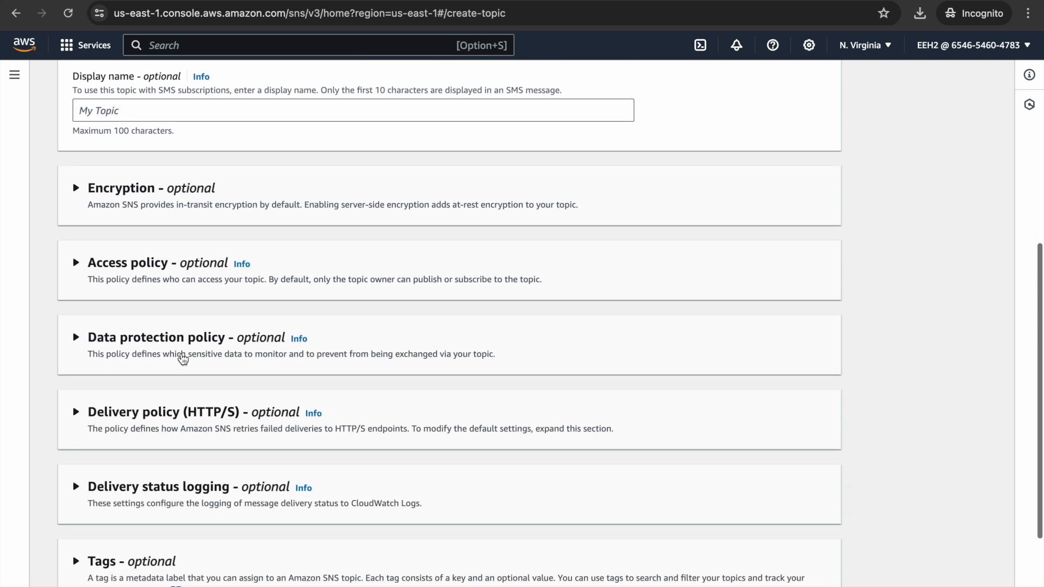
{"action": "scroll", "coordinate": [183, 358], "scroll_direction": "down", "scroll_amount": 3}
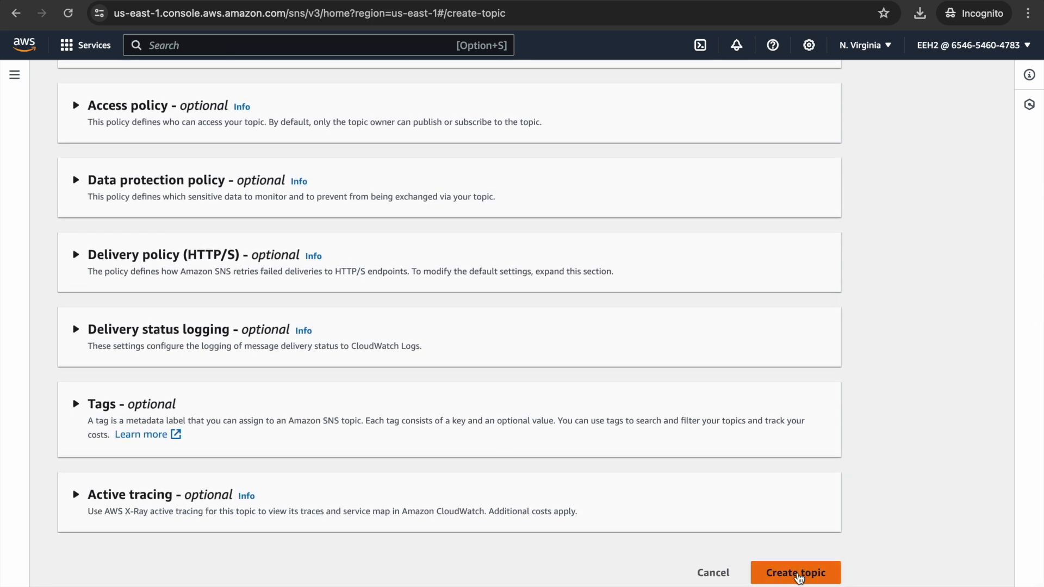
{"action": "left_click", "coordinate": [797, 577]}
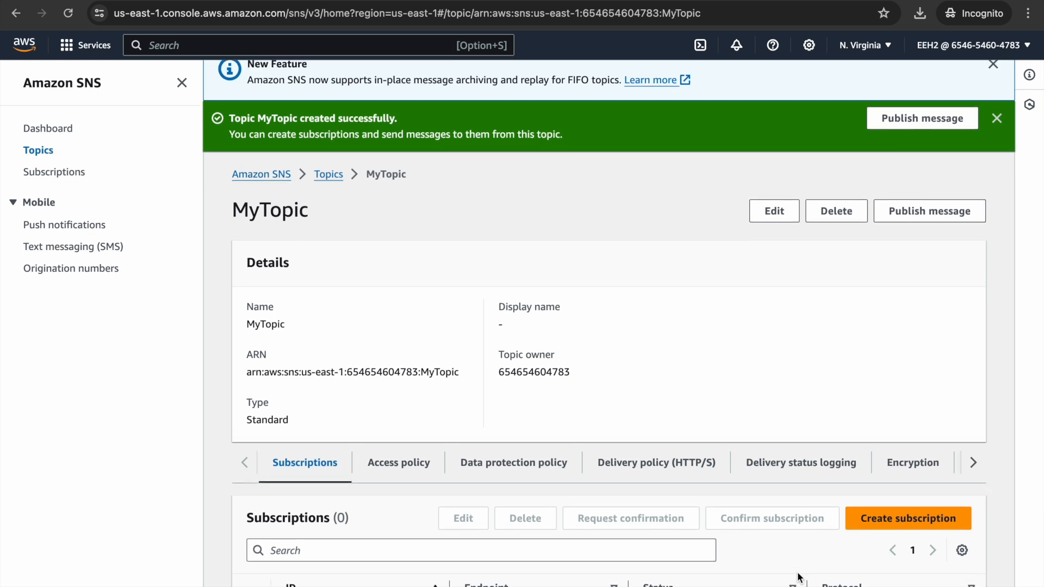
Create a subscription to MyTopic using the Email protocol and the recipient's email address as the endpoint.
{"action": "scroll", "coordinate": [798, 577], "scroll_direction": "down", "scroll_amount": 3}
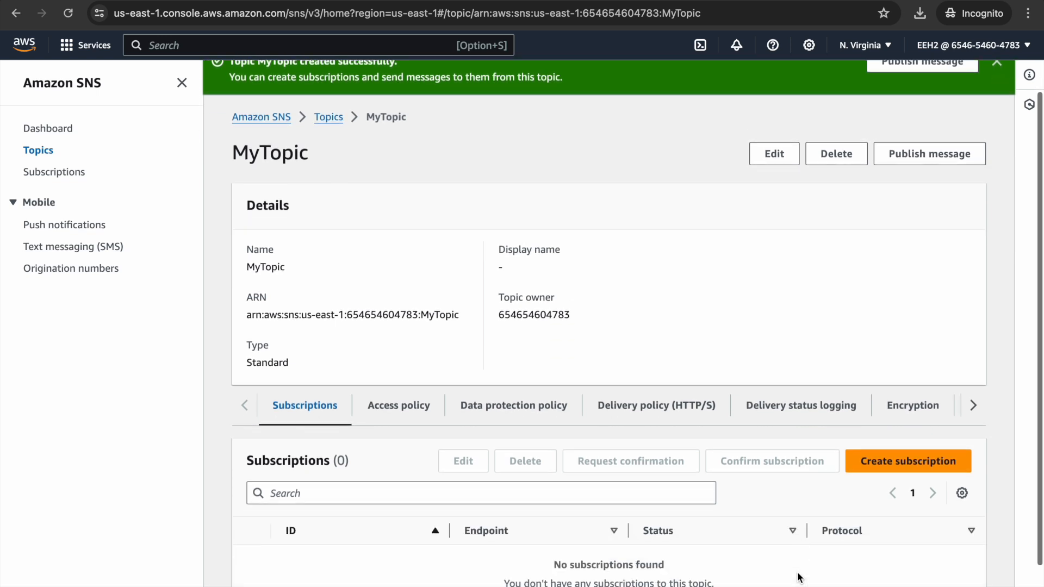
{"action": "left_click", "coordinate": [881, 400]}
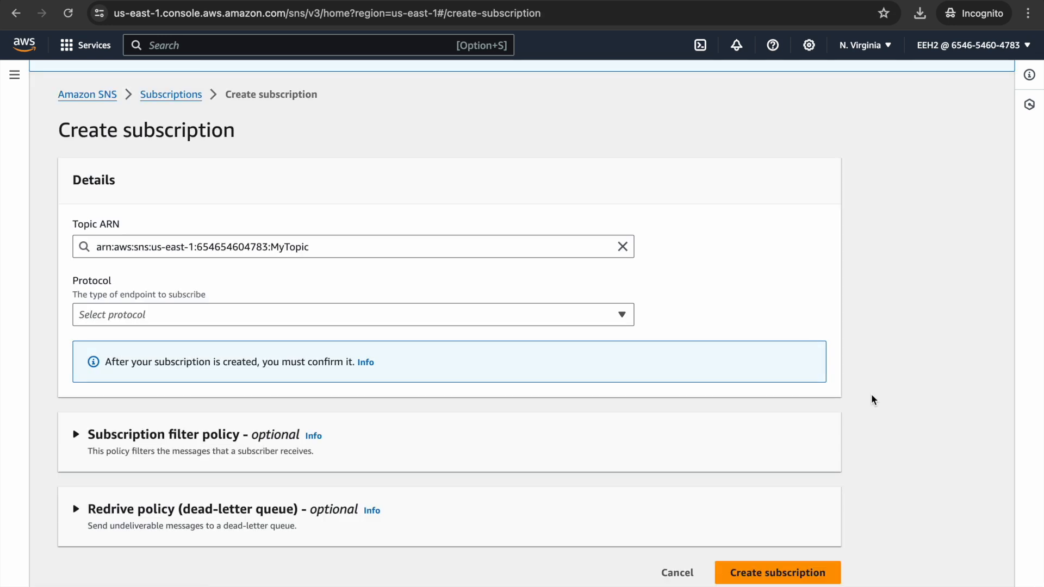
{"action": "left_click", "coordinate": [474, 315]}
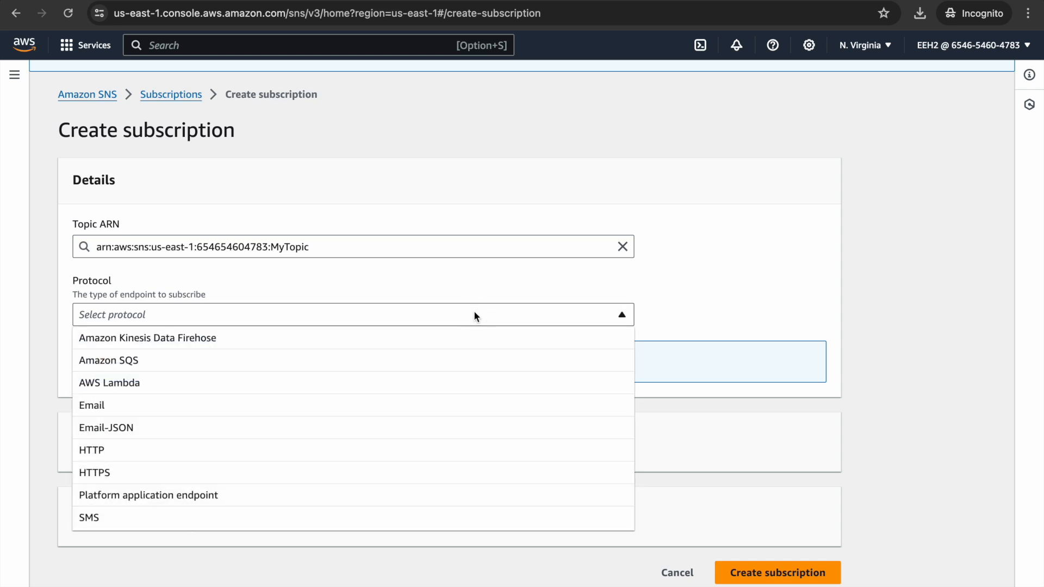
{"action": "left_click", "coordinate": [405, 407]}
{"action": "left_click", "coordinate": [350, 379]}
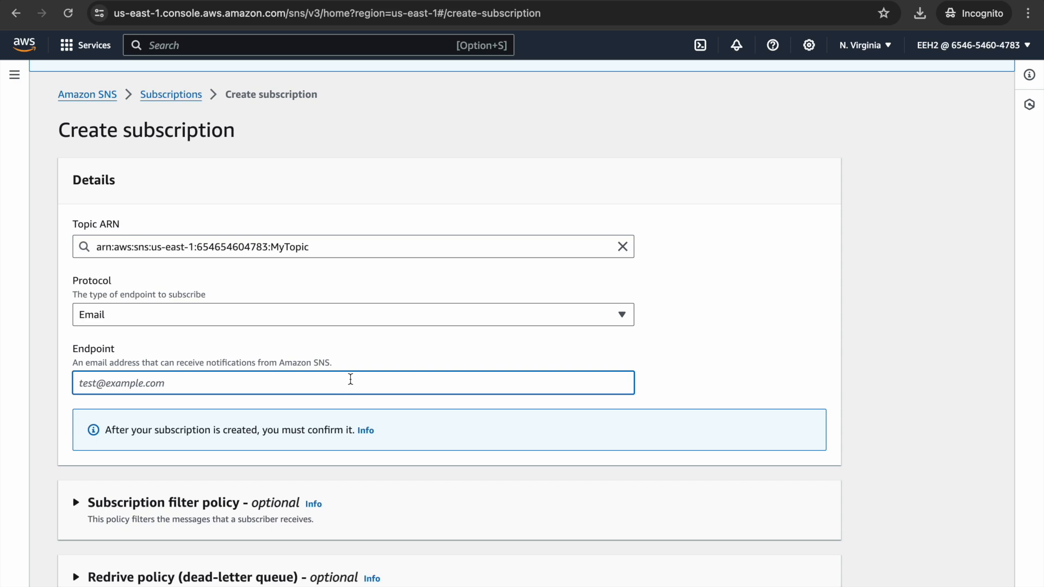
{"action": "key", "text": "super+v"}
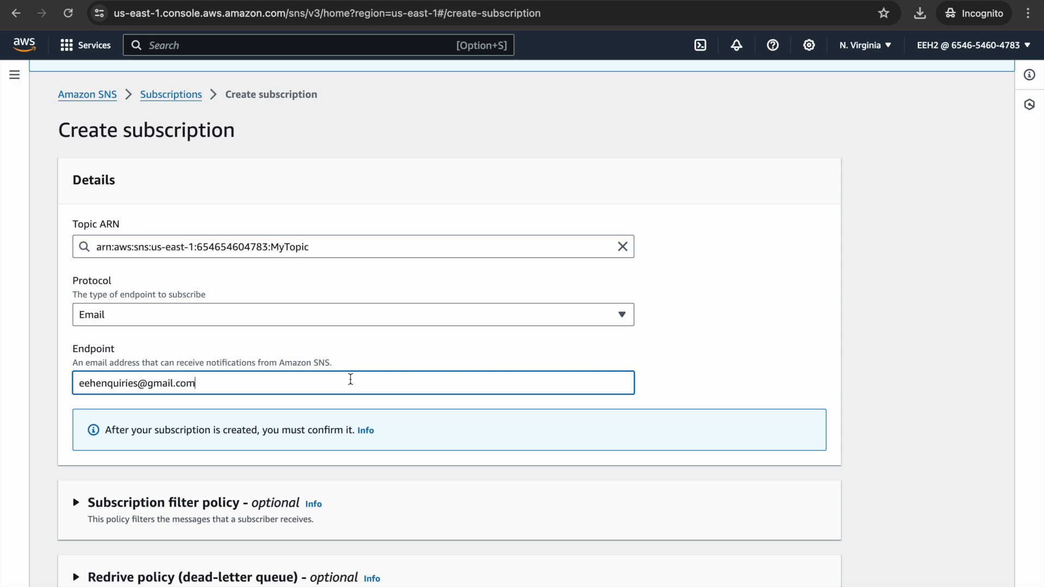
{"action": "scroll", "coordinate": [350, 379], "scroll_direction": "down", "scroll_amount": 2}
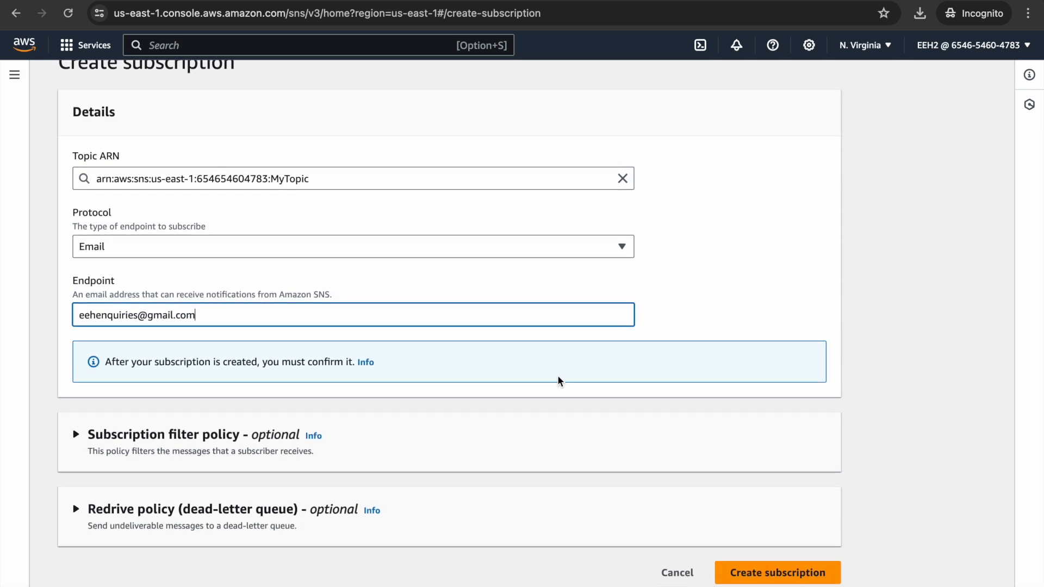
{"action": "left_click", "coordinate": [761, 580]}
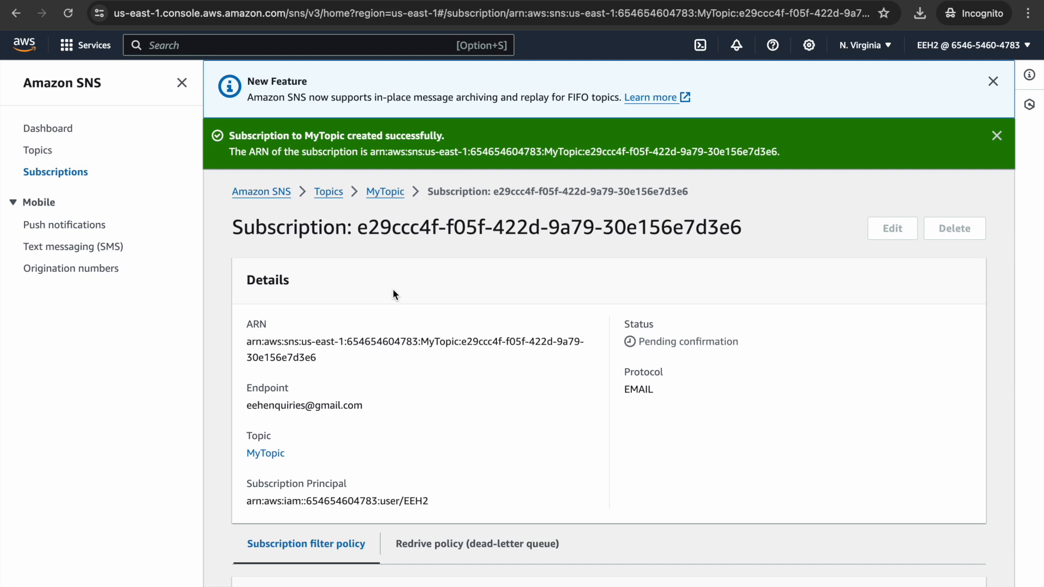
Start a message to MyTopic from the topics list with the subject "Welcome to Educational Exploration Hub".
{"action": "left_click", "coordinate": [37, 152]}
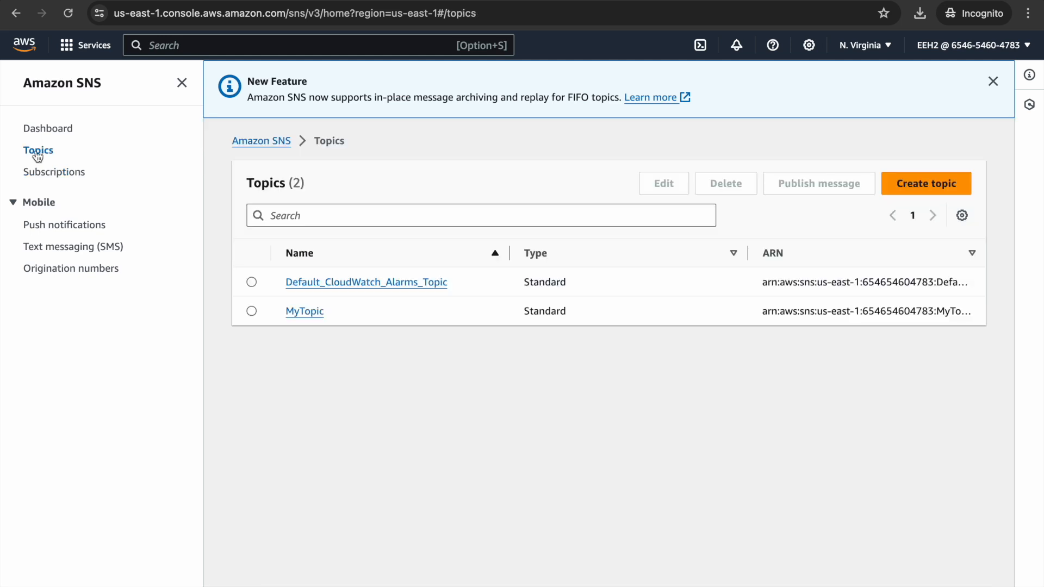
{"action": "left_click", "coordinate": [298, 314]}
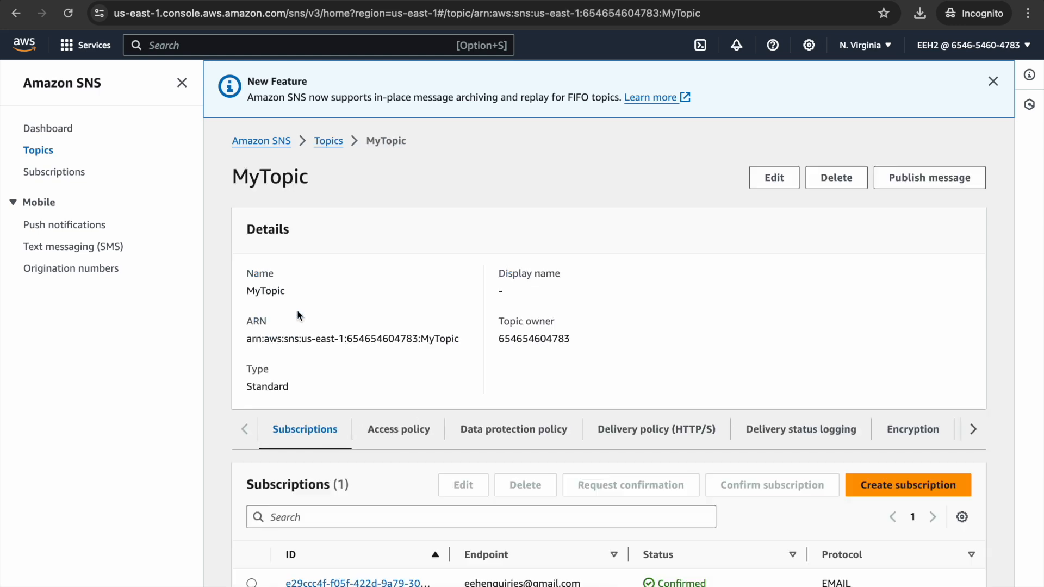
{"action": "left_click", "coordinate": [949, 180]}
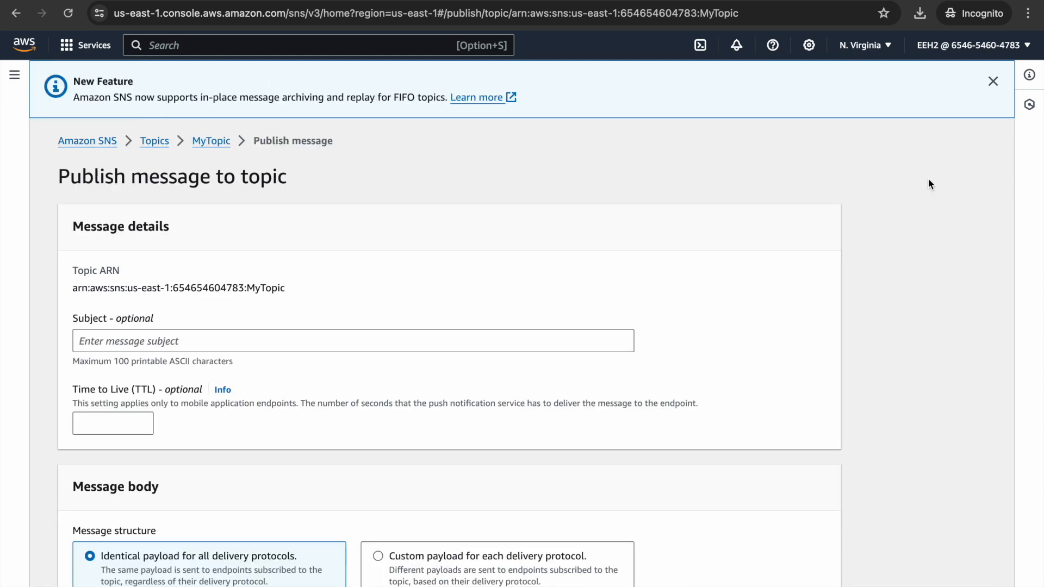
{"action": "left_click", "coordinate": [529, 340]}
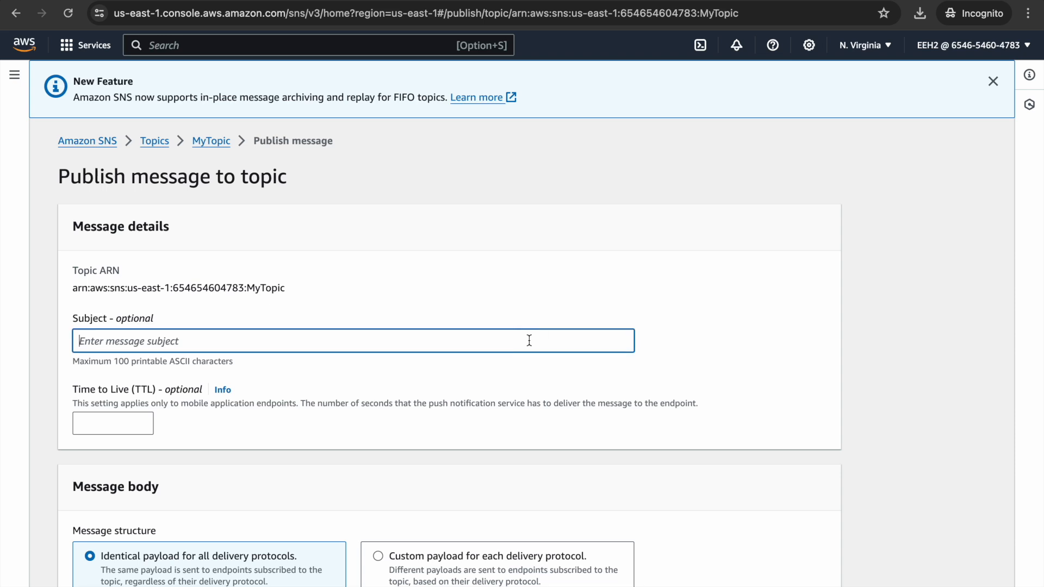
{"action": "type", "text": "Welcome to Educational Exploration"}
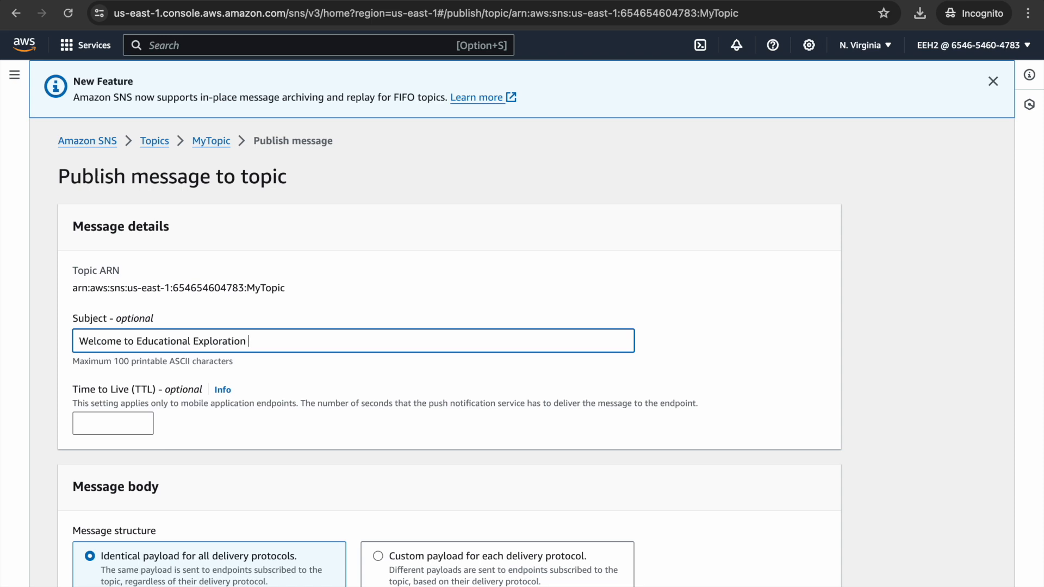
{"action": "type", "text": "Hub"}
Fill the message body with a greeting, "Thank you for subscribing to my channel, i hope you find my bits size tutorials helpful." and "thank you EEH".
{"action": "scroll", "coordinate": [263, 416], "scroll_direction": "down", "scroll_amount": 3}
{"action": "scroll", "coordinate": [262, 418], "scroll_direction": "down", "scroll_amount": 1}
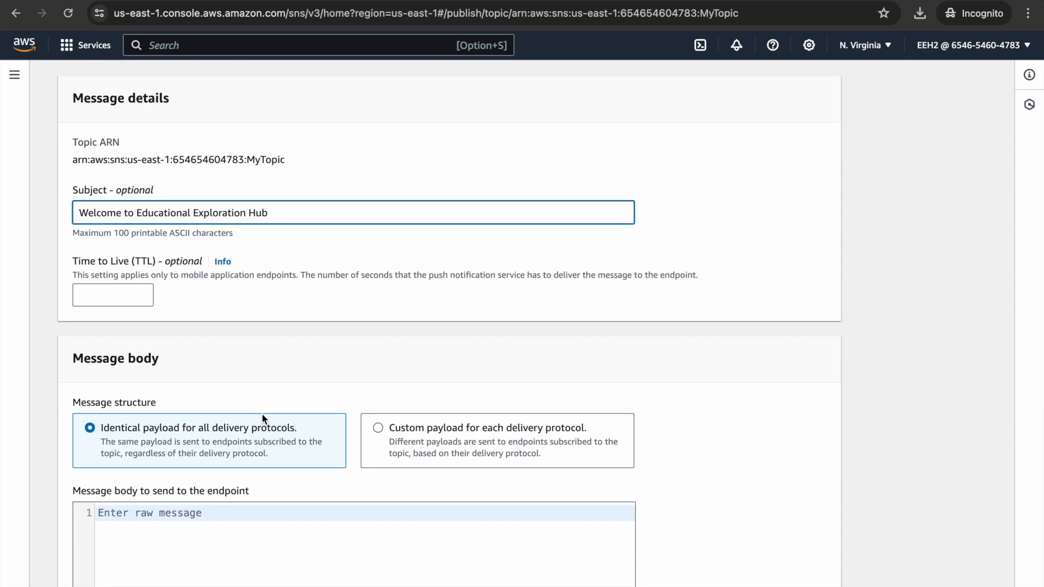
{"action": "scroll", "coordinate": [262, 415], "scroll_direction": "down", "scroll_amount": 3}
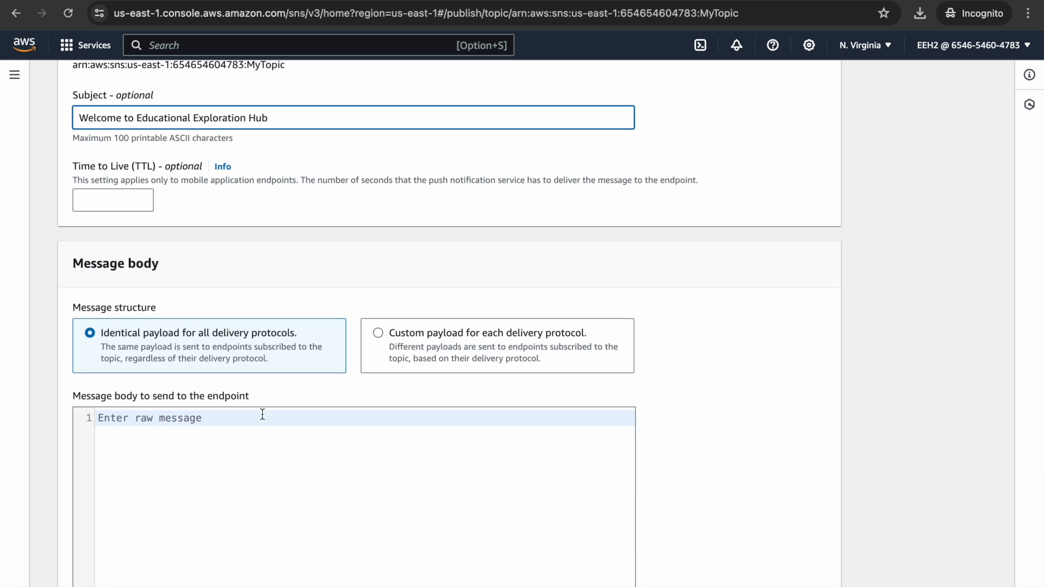
{"action": "left_click", "coordinate": [129, 423]}
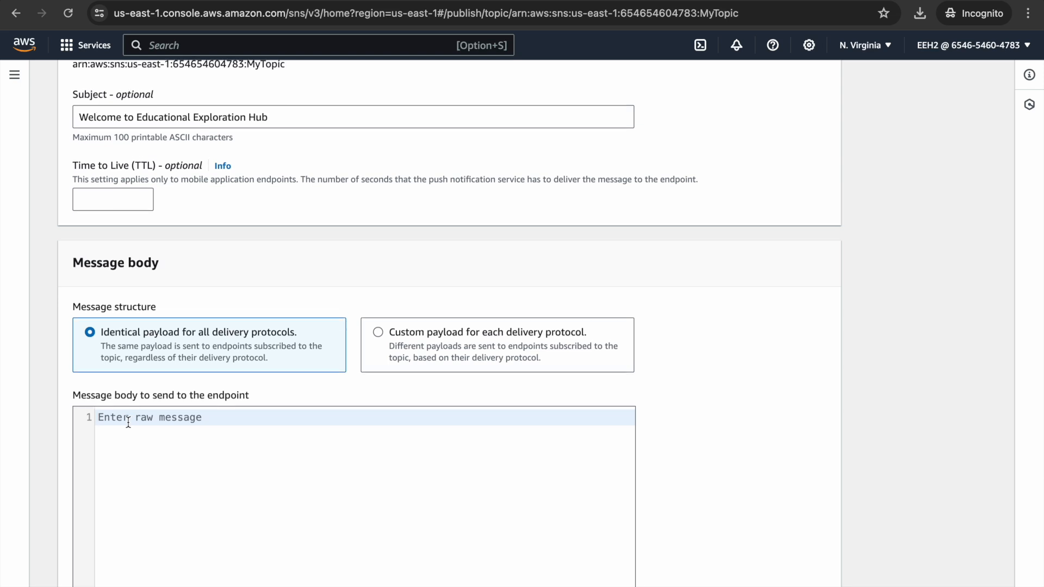
{"action": "scroll", "coordinate": [128, 422], "scroll_direction": "down", "scroll_amount": 1}
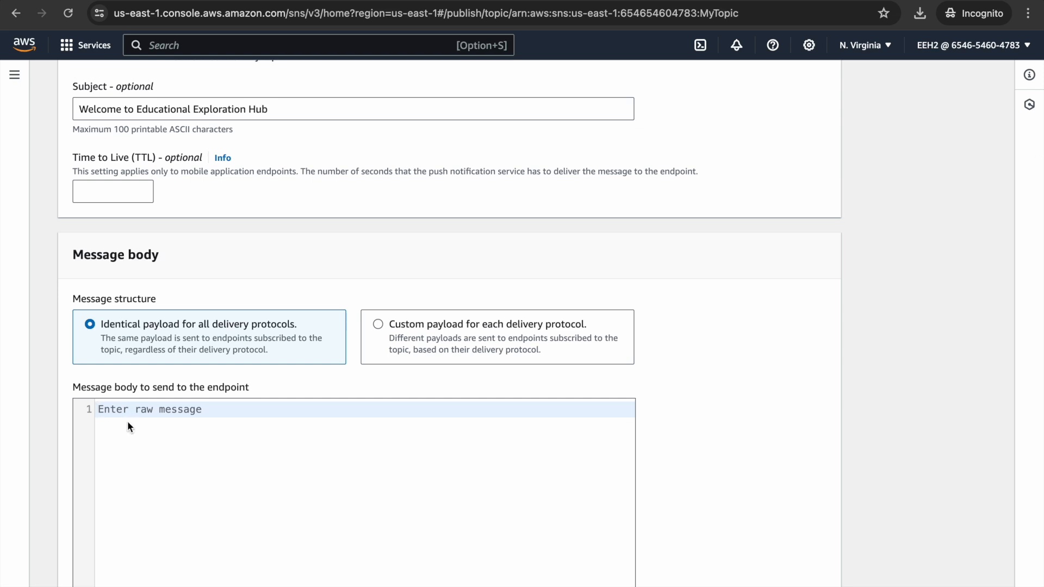
{"action": "type", "text": "Dear Joe  Thank you for subscribing to my channel, i hope you find my bits size tutorials helpful.  thank you"}
{"action": "type", "text": "EEH"}
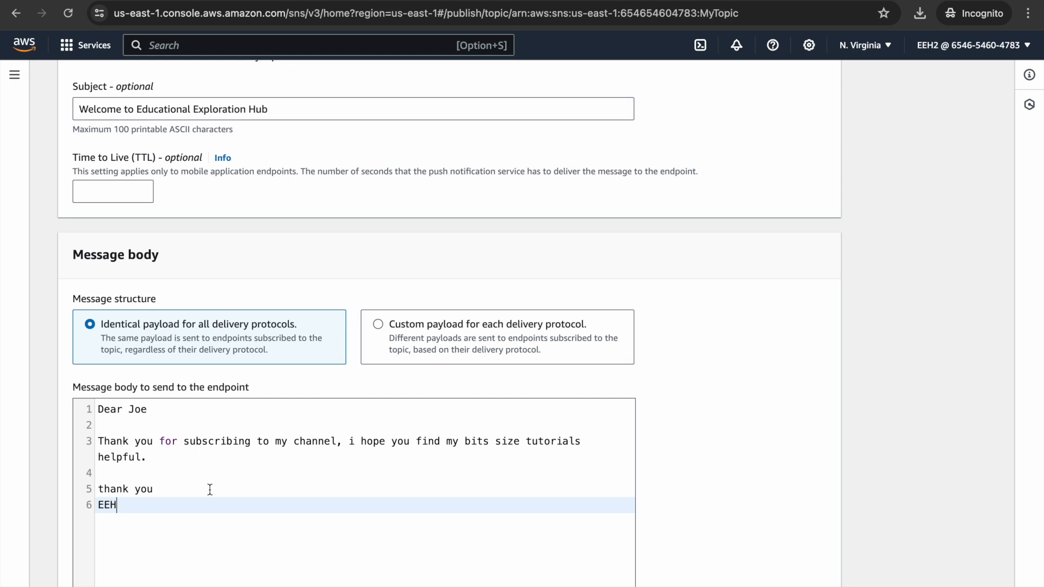
Publish the message to MyTopic without adding any message attributes.
{"action": "scroll", "coordinate": [295, 429], "scroll_direction": "down", "scroll_amount": 1}
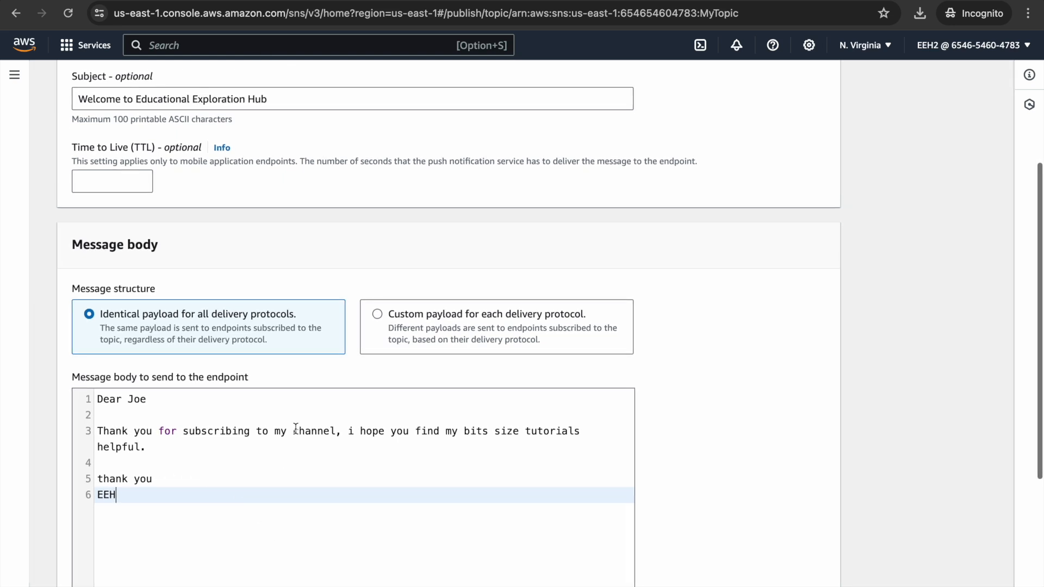
{"action": "scroll", "coordinate": [295, 429], "scroll_direction": "down", "scroll_amount": 5}
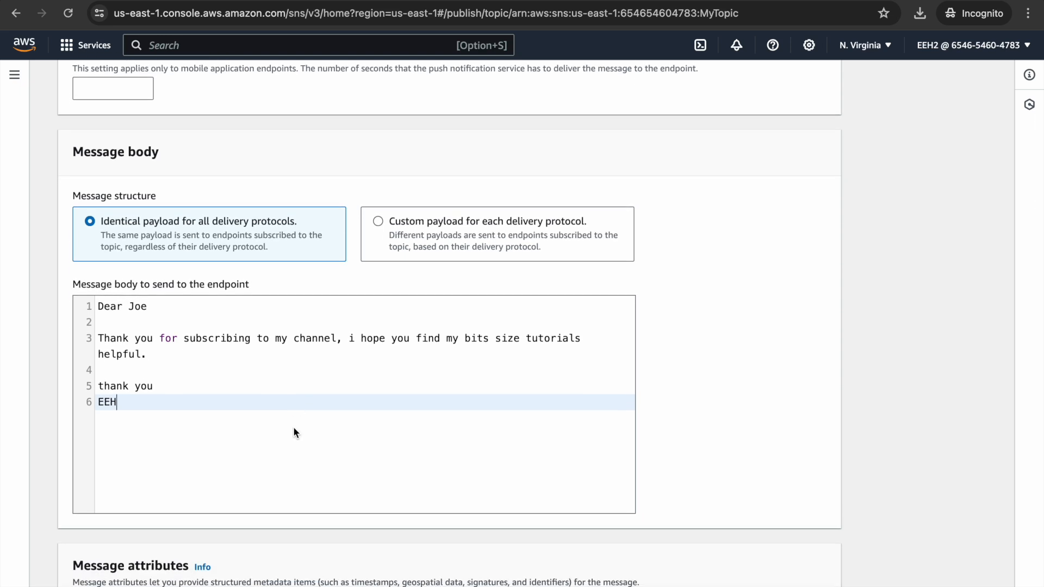
{"action": "scroll", "coordinate": [293, 432], "scroll_direction": "down", "scroll_amount": 4}
{"action": "scroll", "coordinate": [293, 432], "scroll_direction": "down", "scroll_amount": 4}
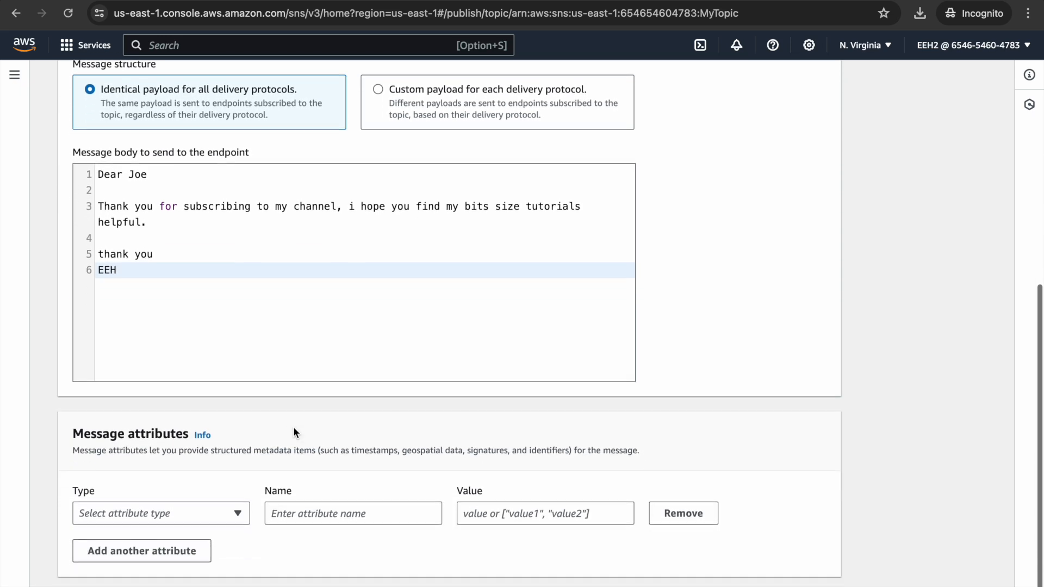
{"action": "scroll", "coordinate": [293, 432], "scroll_direction": "down", "scroll_amount": 2}
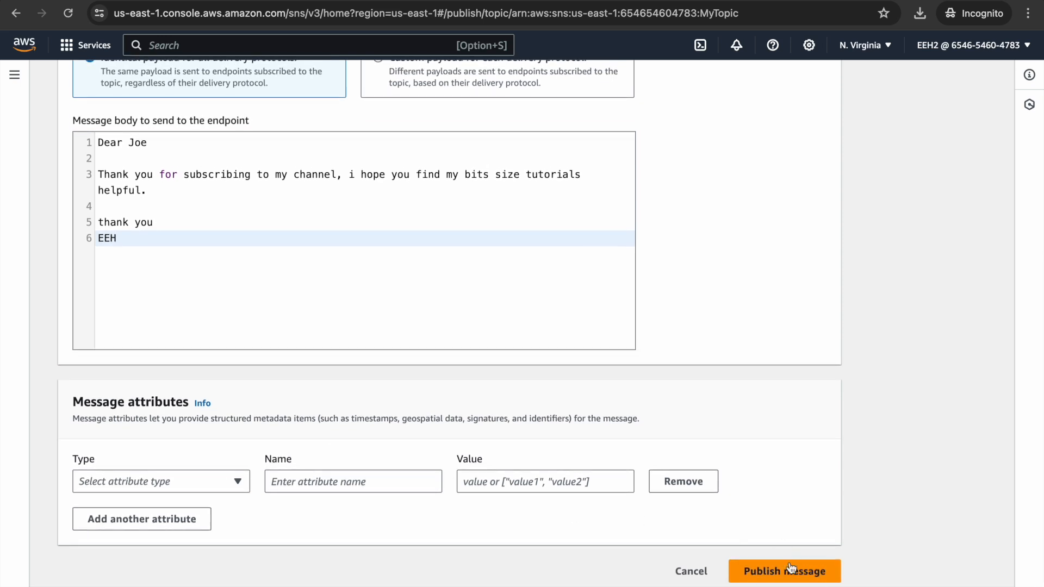
{"action": "left_click", "coordinate": [785, 572]}
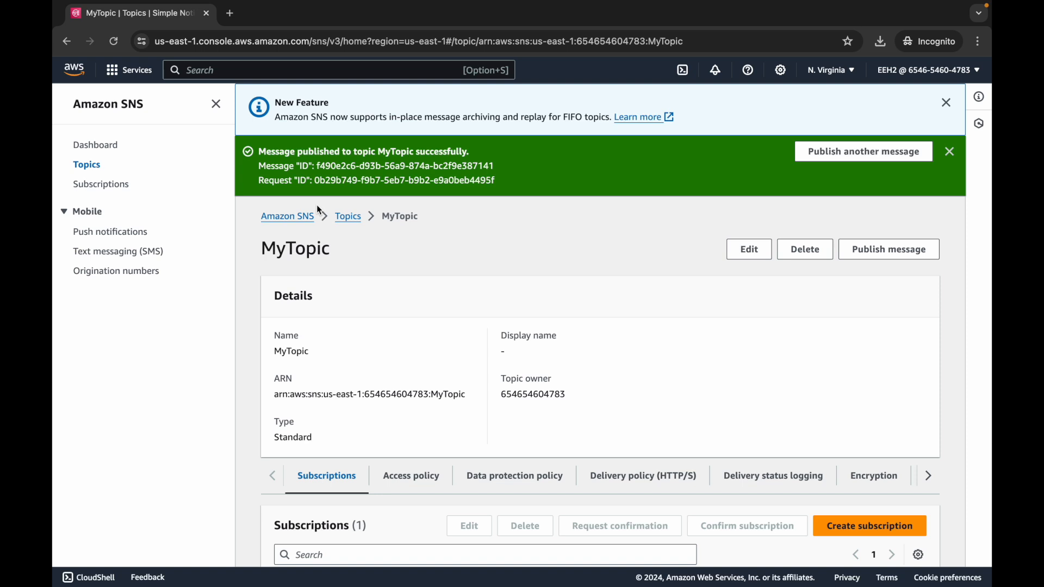
Delete MyTopic from the topics list, confirming with the phrase "delete me".
{"action": "left_click", "coordinate": [87, 166]}
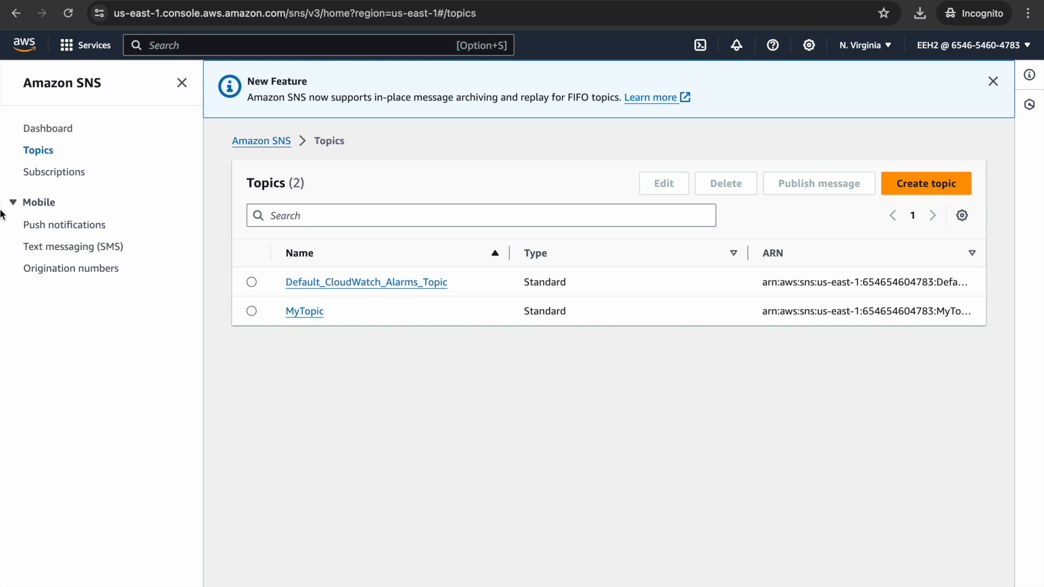
{"action": "left_click", "coordinate": [252, 311]}
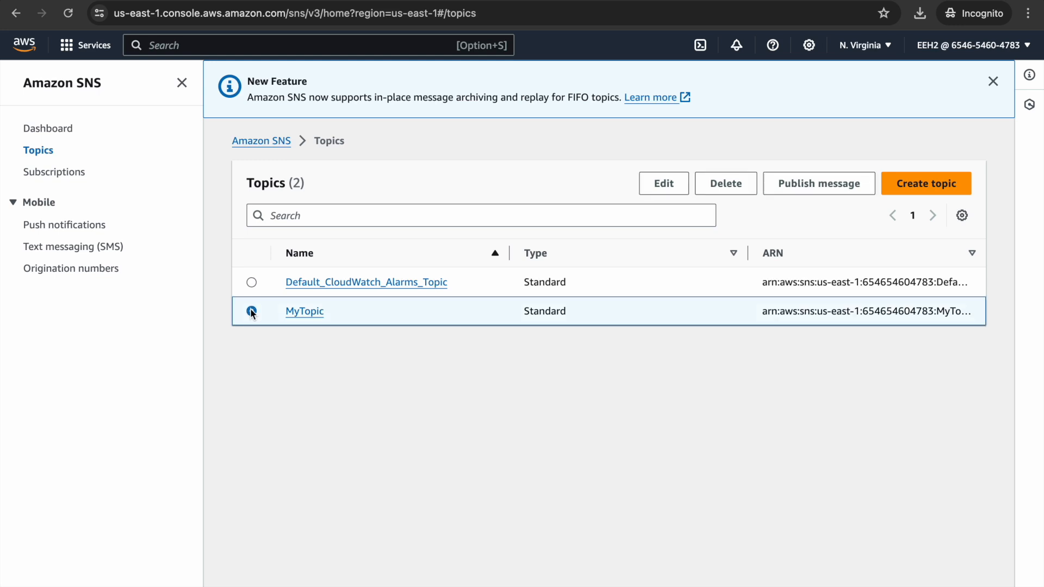
{"action": "left_click", "coordinate": [717, 186]}
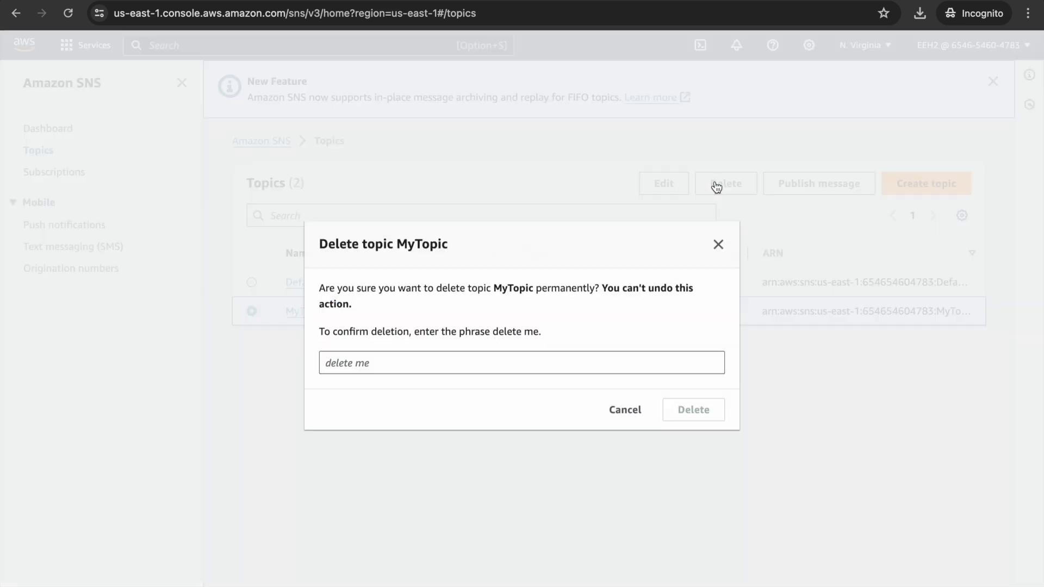
{"action": "type", "text": "delete me"}
{"action": "left_click", "coordinate": [706, 410]}
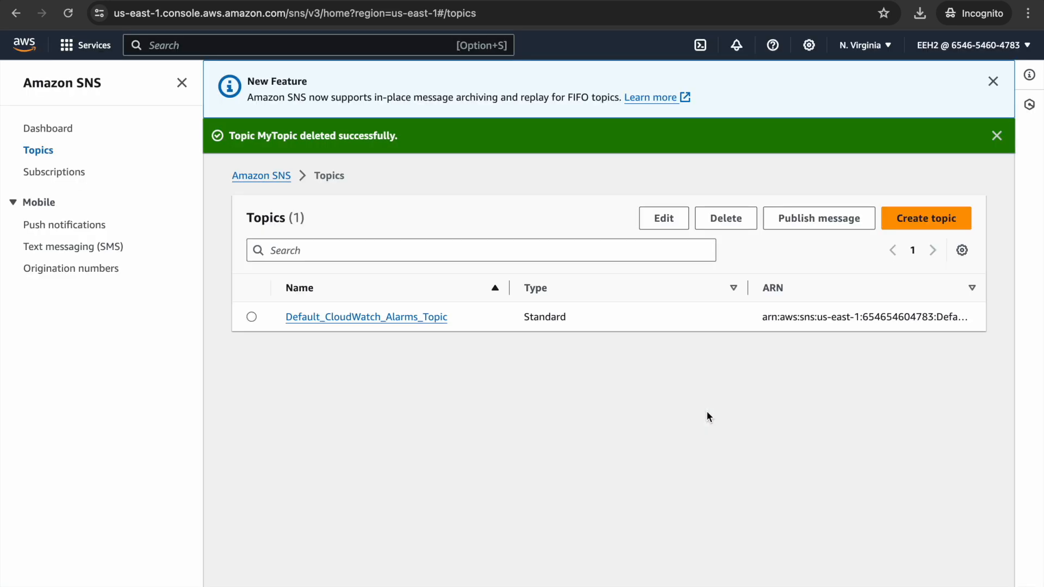
Delete the remaining email subscriptions, starting with the last MyTopic entry in the subscriptions list.
{"action": "left_click", "coordinate": [69, 171]}
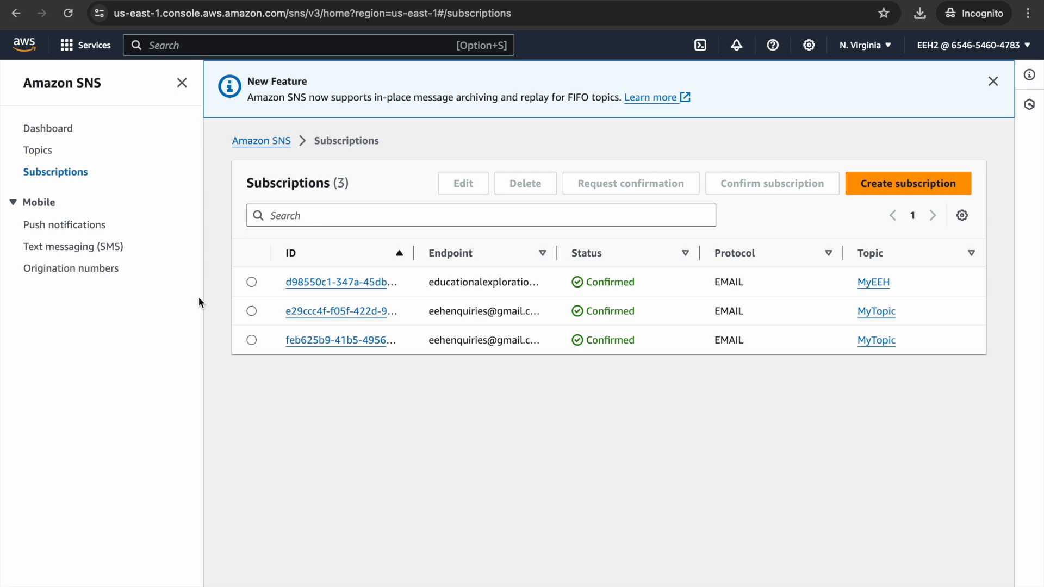
{"action": "left_click", "coordinate": [251, 341]}
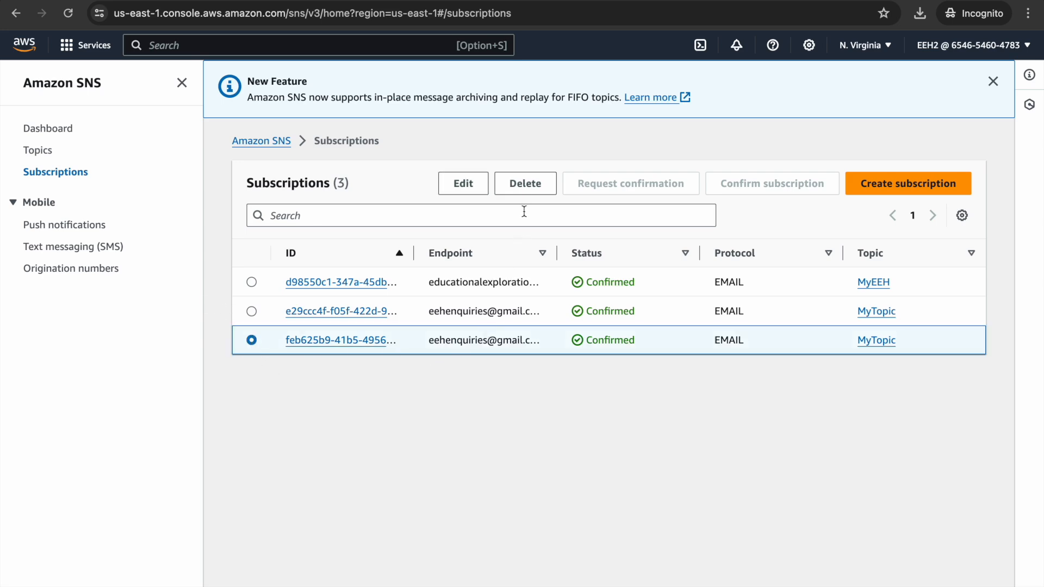
{"action": "left_click", "coordinate": [519, 188]}
{"action": "left_click", "coordinate": [691, 373]}
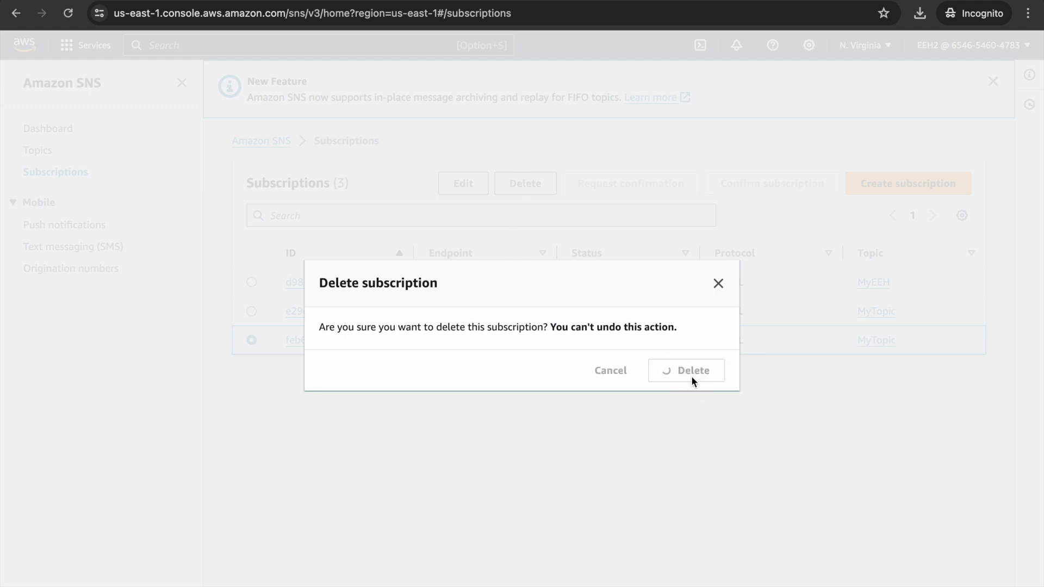
{"action": "left_click", "coordinate": [251, 345]}
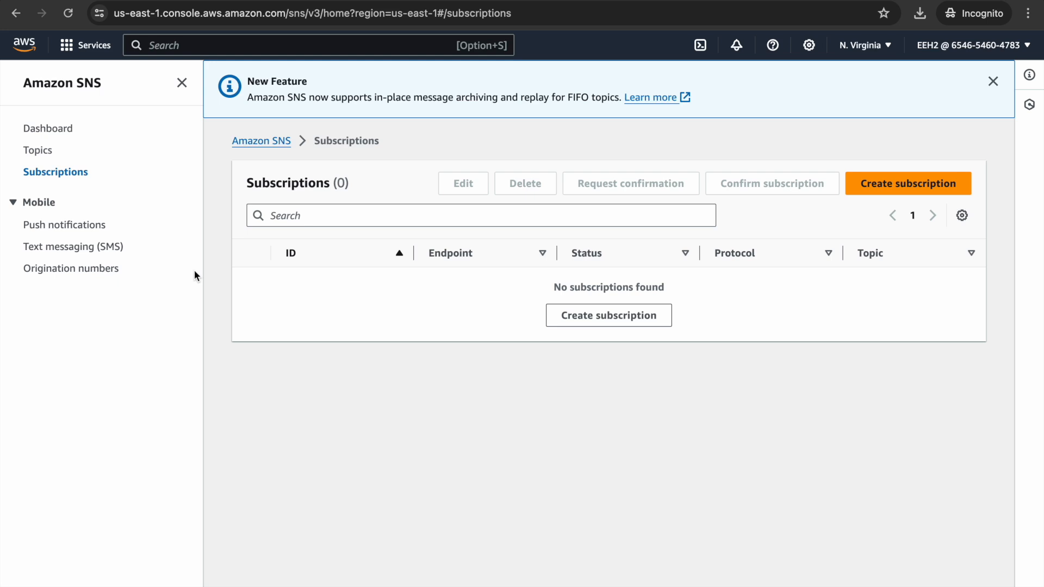